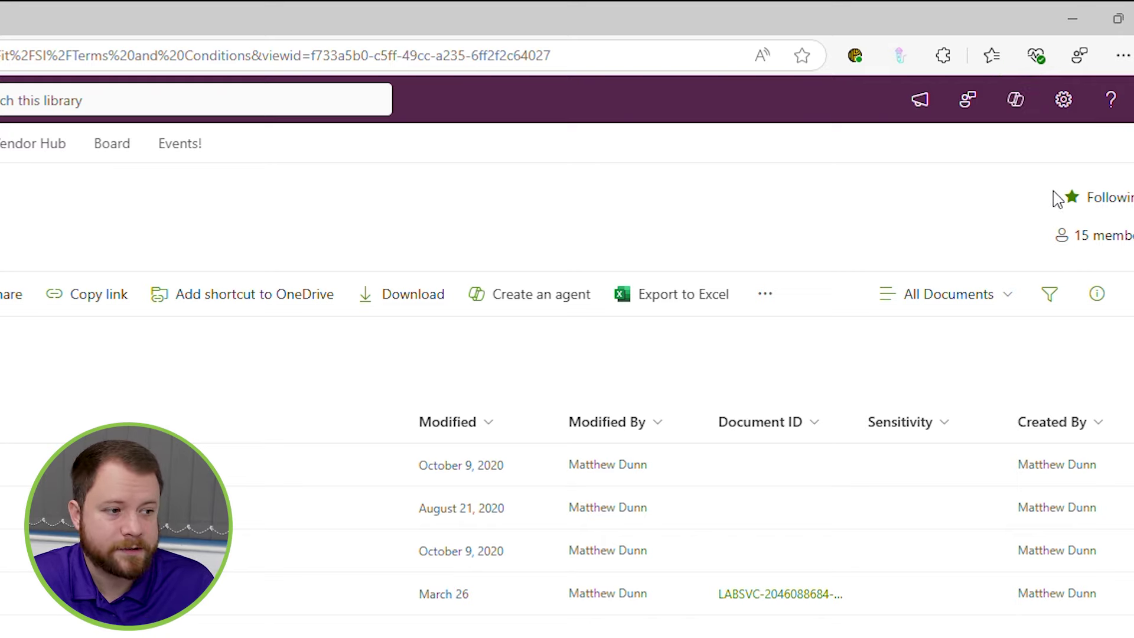
{"action": "left_click", "coordinate": [1020, 110]}
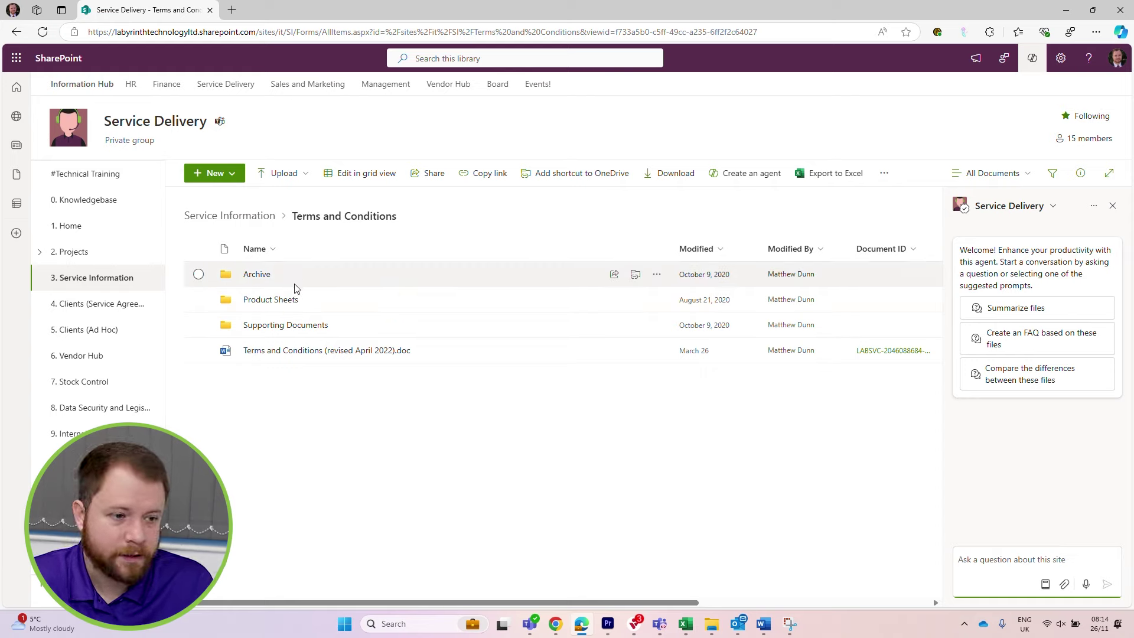
{"action": "left_click", "coordinate": [1114, 206]}
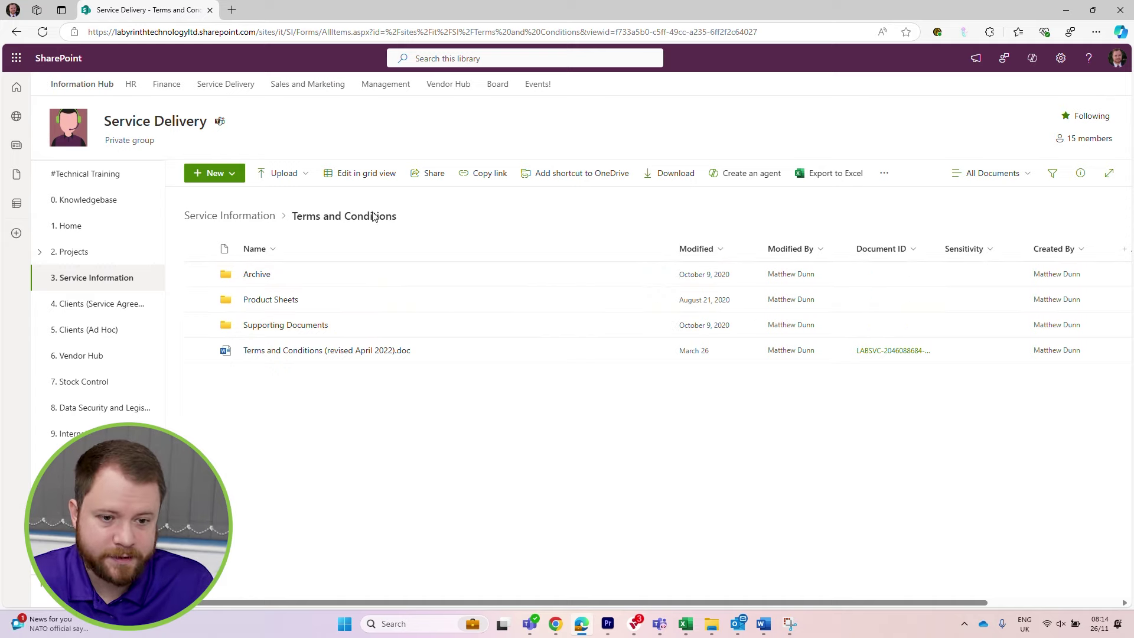
Browse the Supporting Documents and Product Sheets folders to review their contents.
{"action": "left_click", "coordinate": [199, 325]}
{"action": "left_click", "coordinate": [198, 299]}
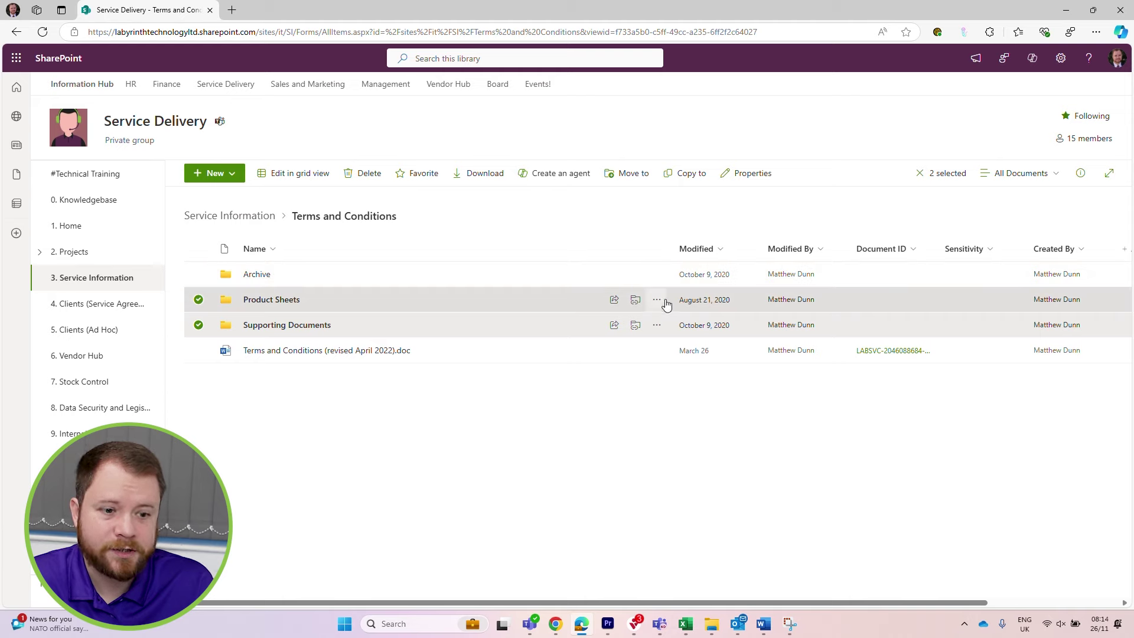
{"action": "left_click", "coordinate": [295, 325]}
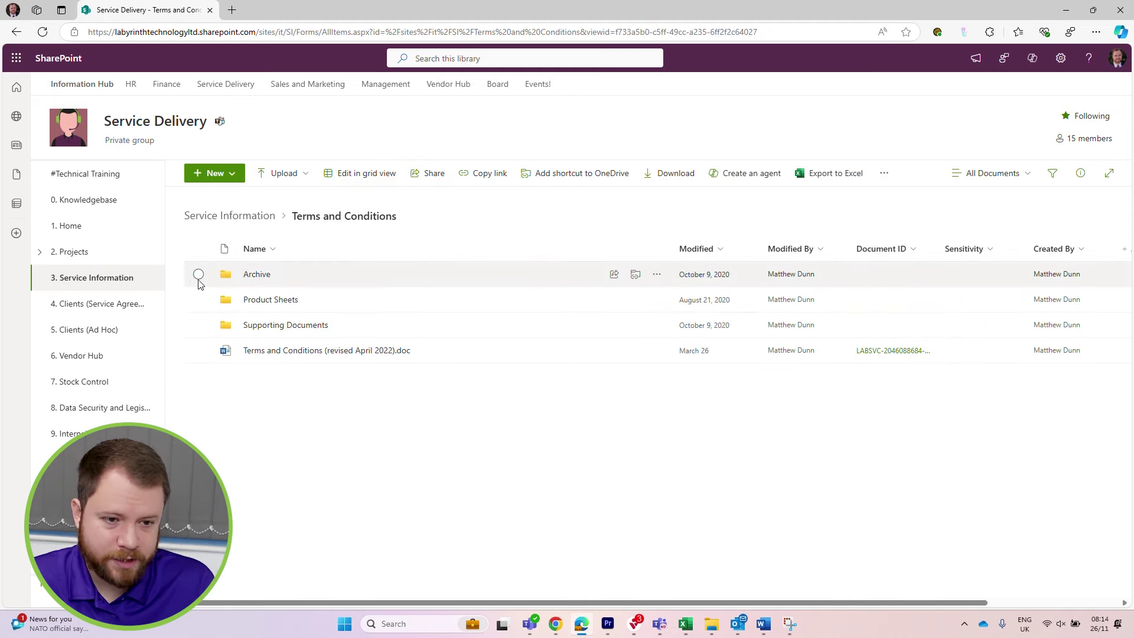
{"action": "left_click", "coordinate": [260, 300]}
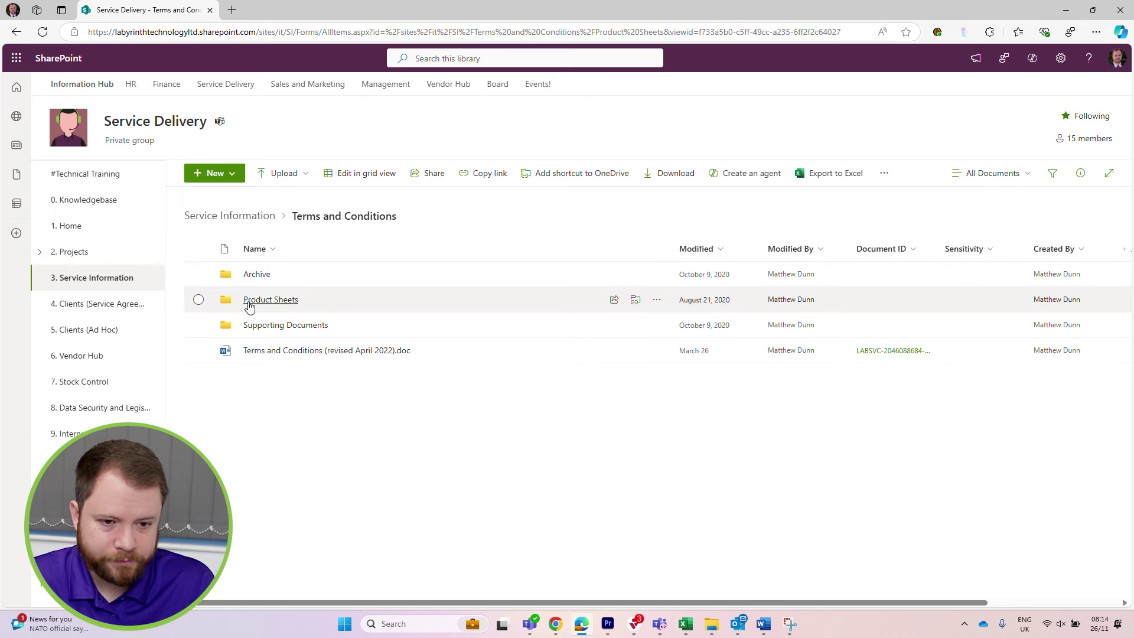
{"action": "left_click", "coordinate": [329, 216]}
Create an agent from the Product Sheets folder alone.
{"action": "left_click", "coordinate": [200, 300]}
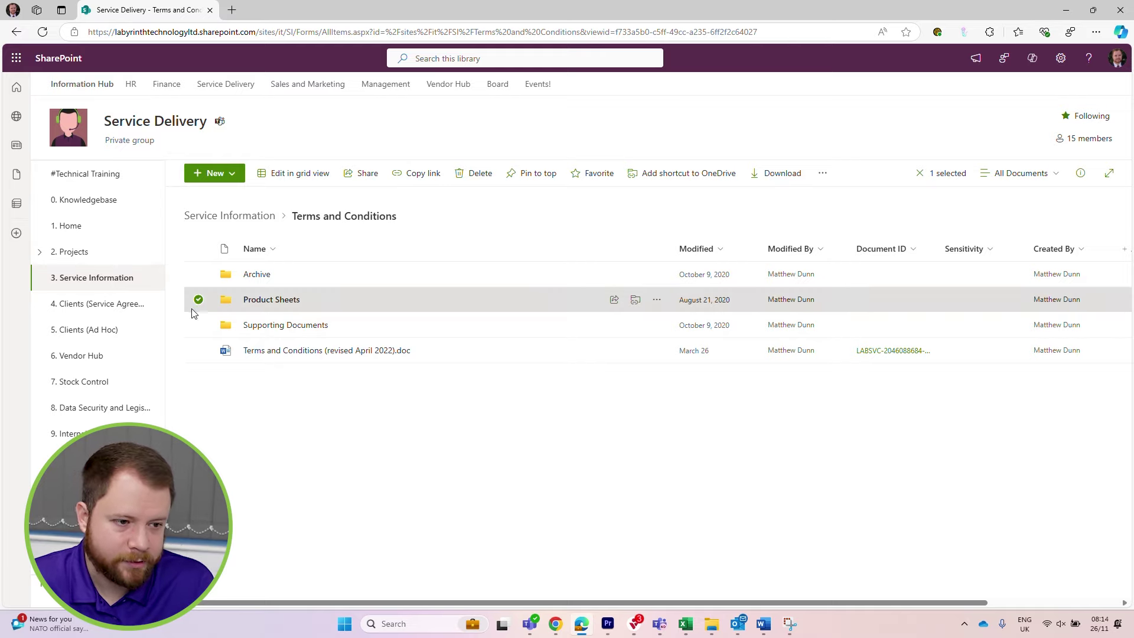
{"action": "left_click", "coordinate": [657, 300]}
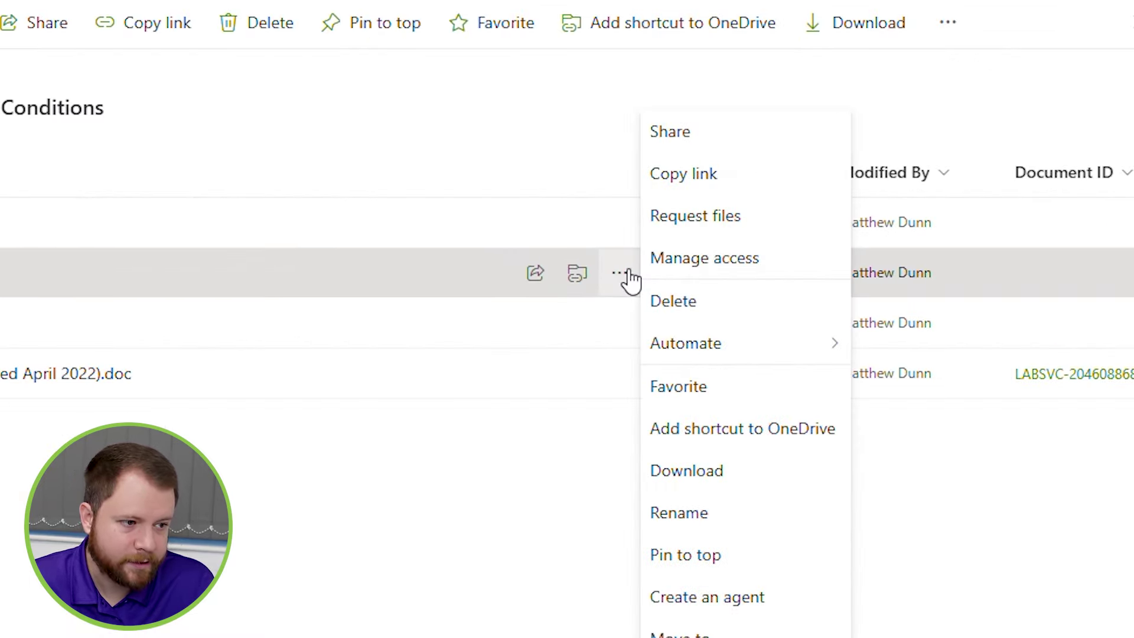
{"action": "left_click", "coordinate": [729, 598]}
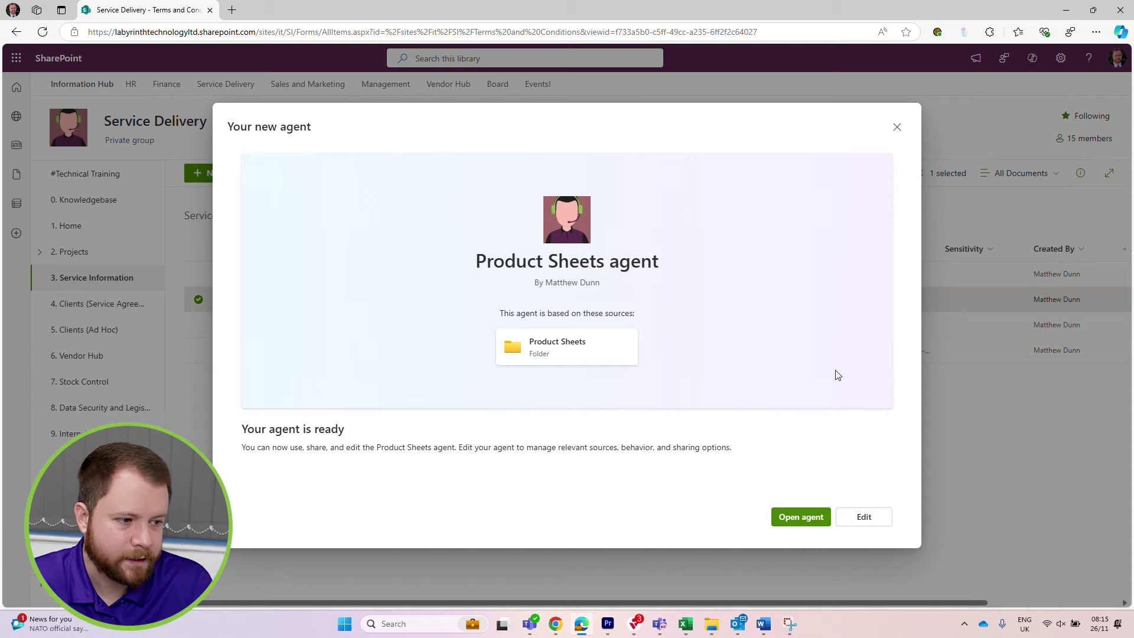
Ask the Product Sheets agent whether on-site support visits come with the support plans and read its answer.
{"action": "left_click", "coordinate": [801, 518]}
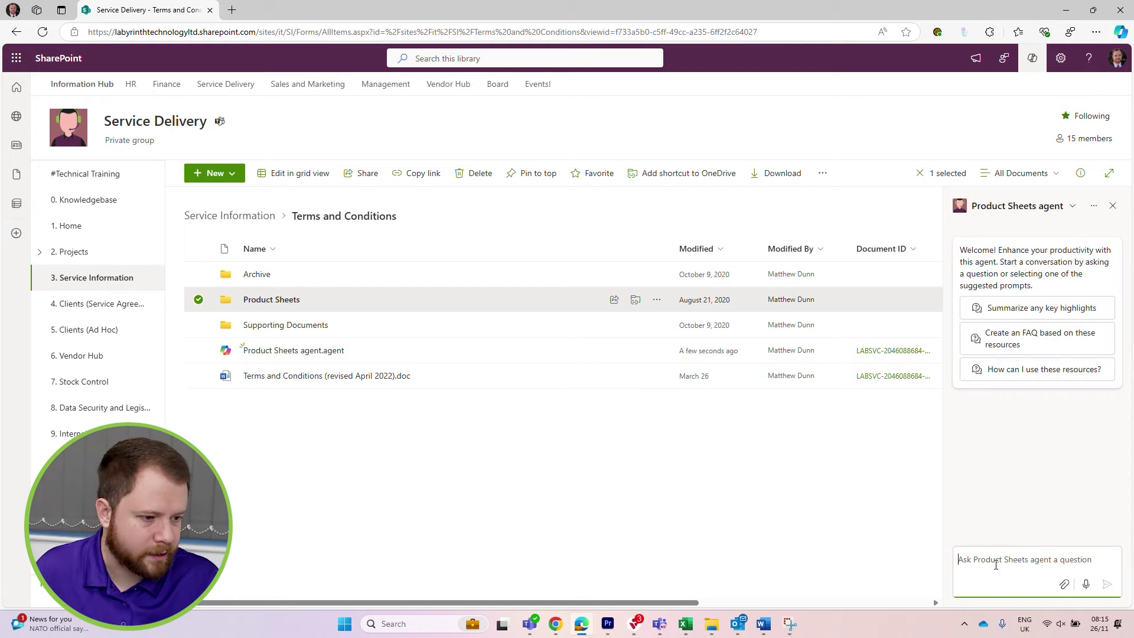
{"action": "type", "text": "Do we inclu"}
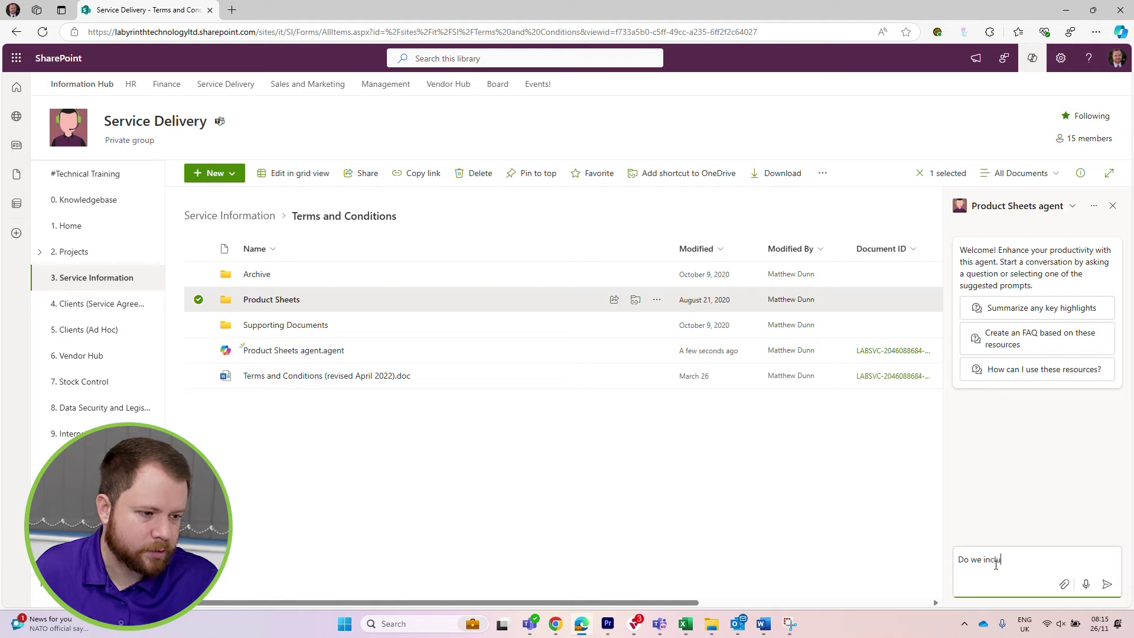
{"action": "type", "text": "de on-site supp"}
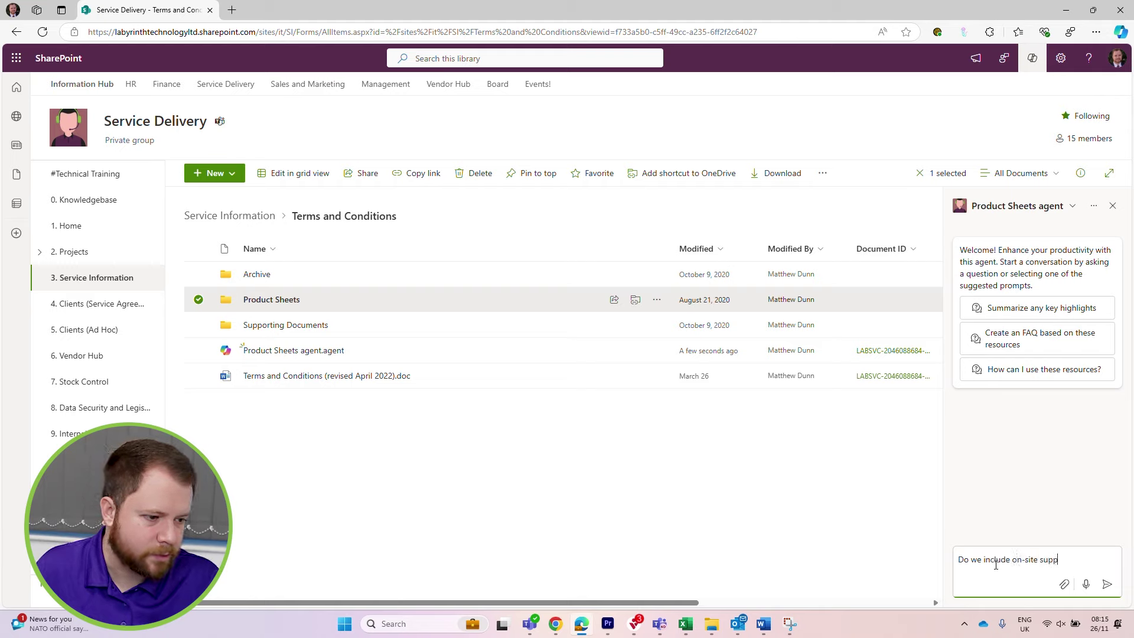
{"action": "type", "text": "ort visits with ouor supp"}
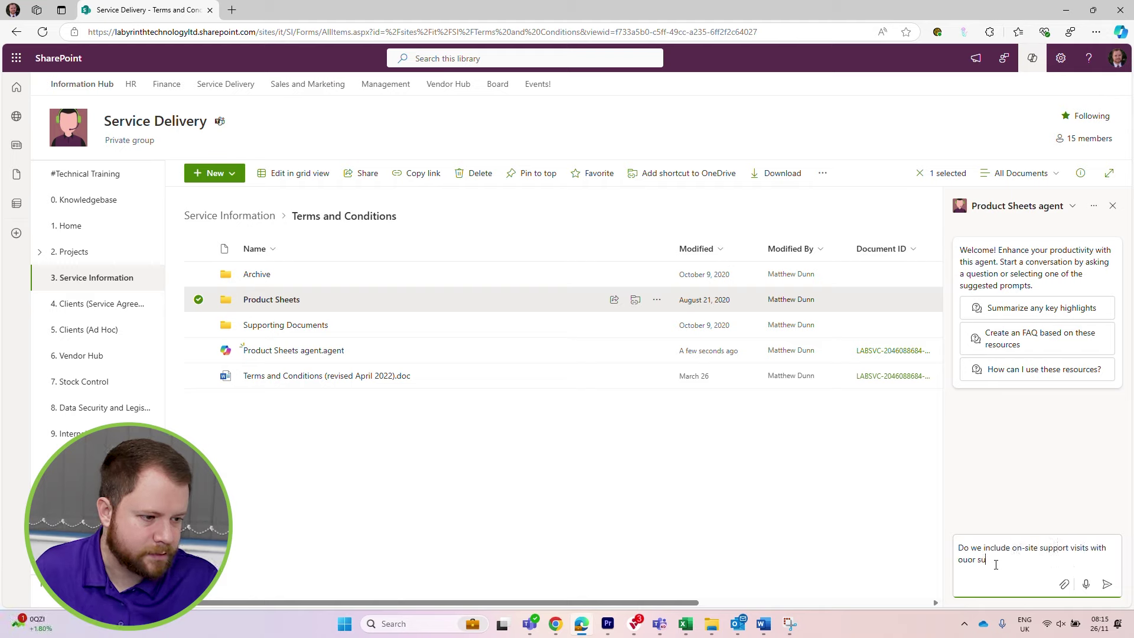
{"action": "type", "text": "ort plans"}
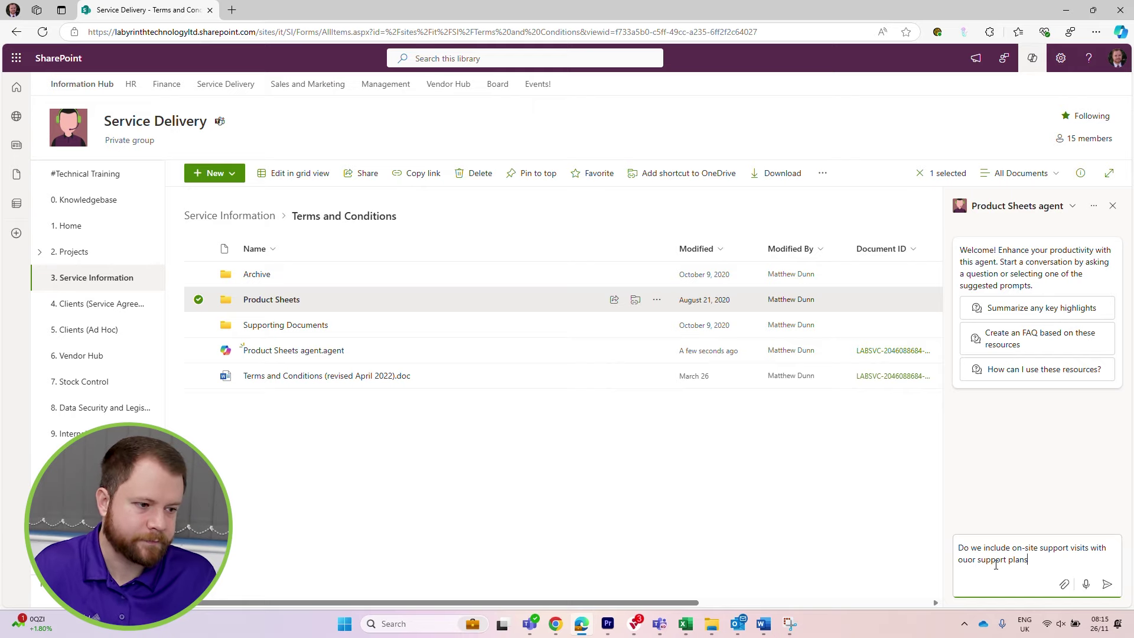
{"action": "key", "text": "Return"}
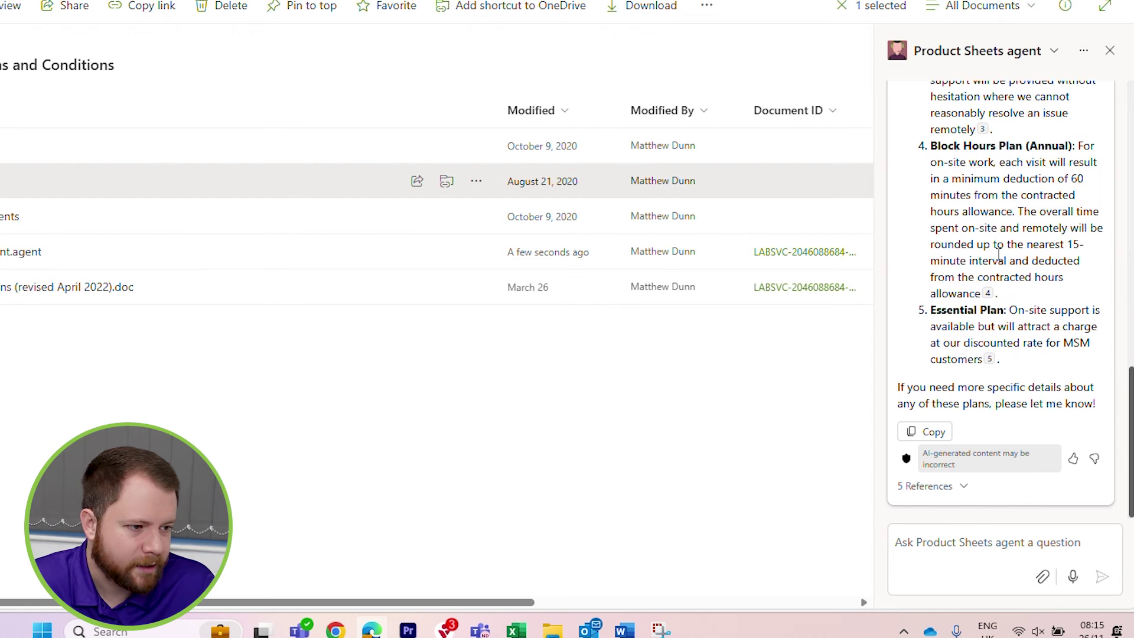
{"action": "scroll", "coordinate": [1008, 257], "scroll_direction": "up", "scroll_amount": 8}
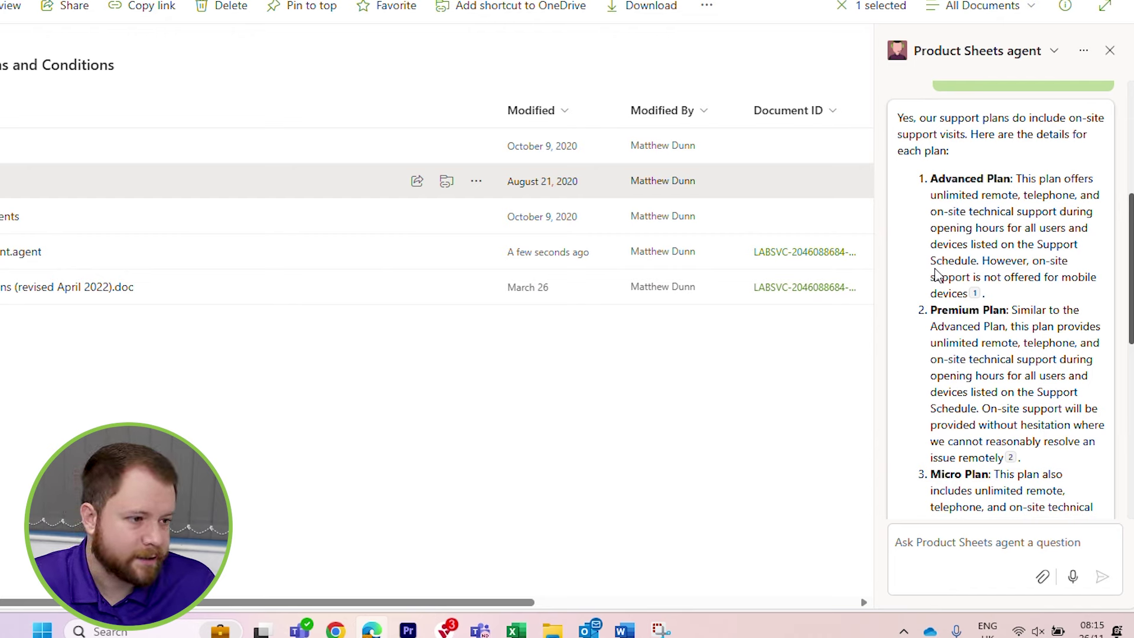
{"action": "scroll", "coordinate": [1074, 201], "scroll_direction": "up", "scroll_amount": 2}
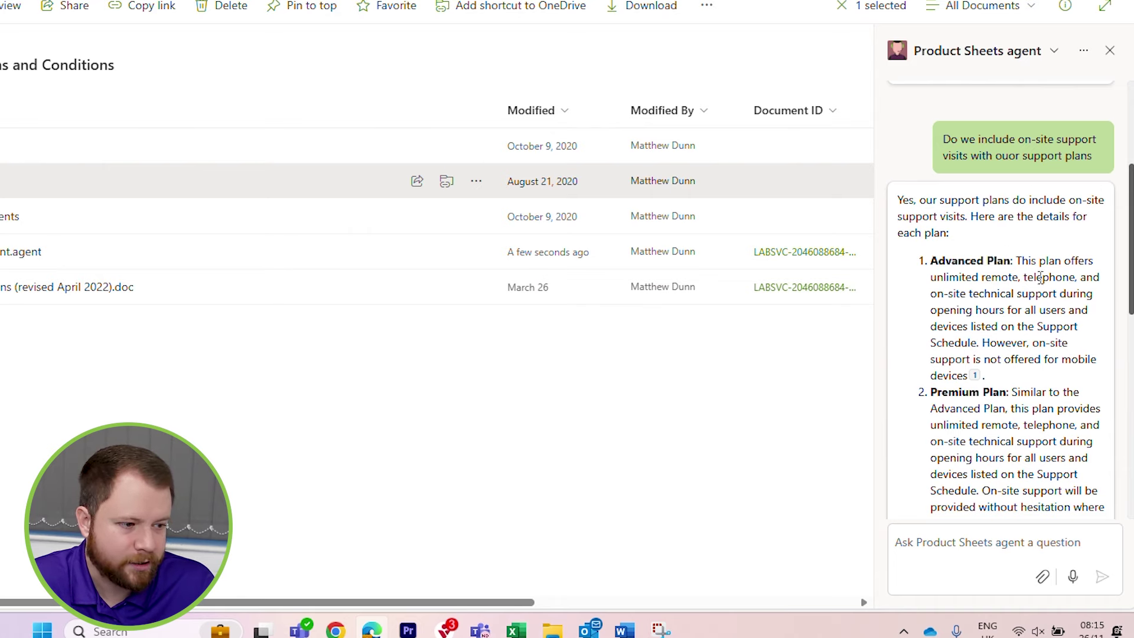
{"action": "scroll", "coordinate": [1018, 303], "scroll_direction": "down", "scroll_amount": 5}
{"action": "scroll", "coordinate": [1040, 251], "scroll_direction": "down", "scroll_amount": 3}
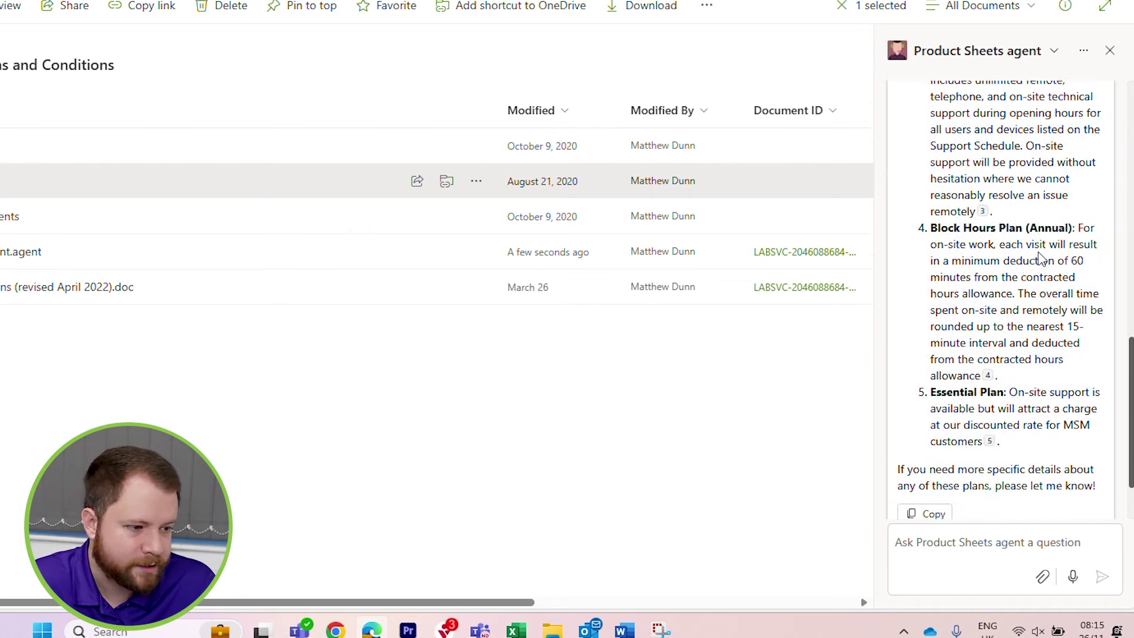
{"action": "scroll", "coordinate": [1041, 258], "scroll_direction": "down", "scroll_amount": 2}
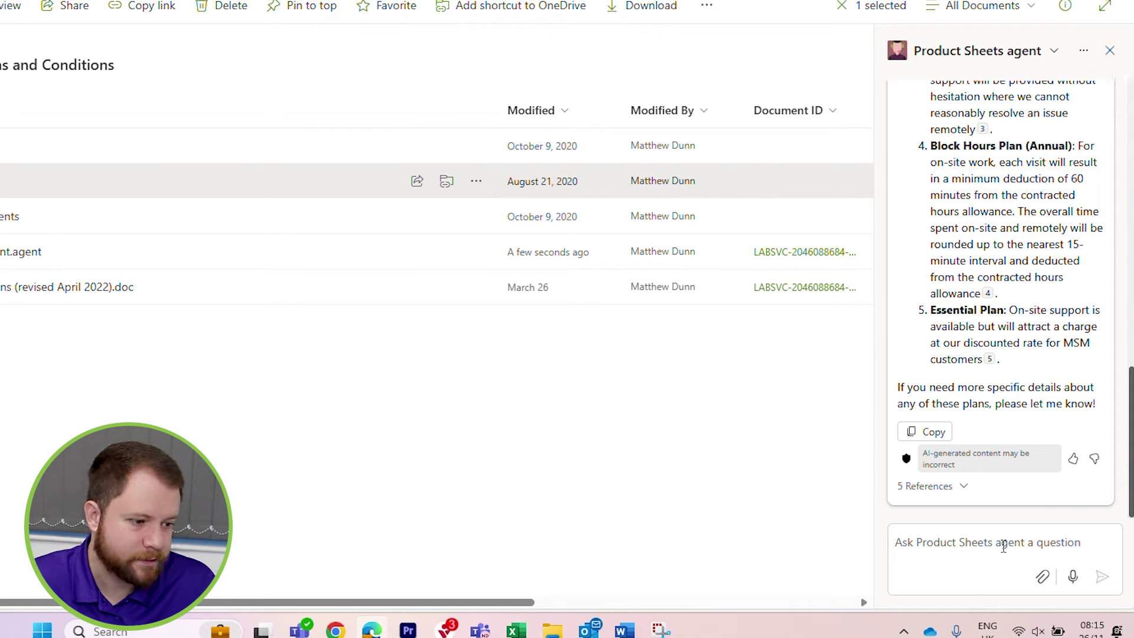
{"action": "left_click", "coordinate": [988, 548]}
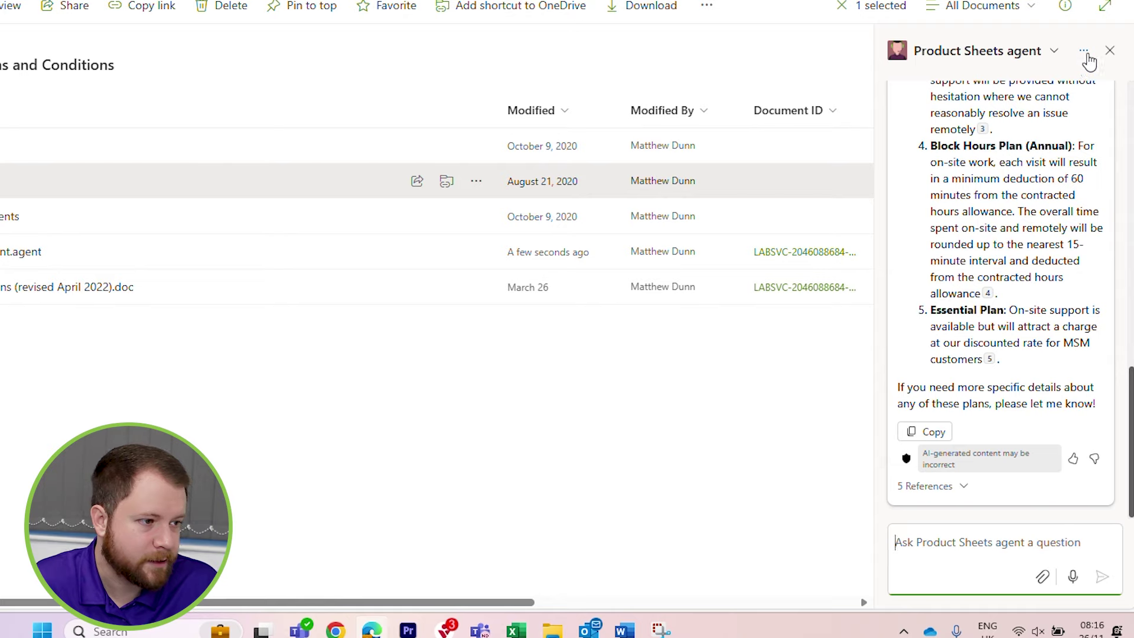
Copy the Product Sheets agent's link for Teams and dismiss the Link copied confirmation.
{"action": "left_click", "coordinate": [1084, 52]}
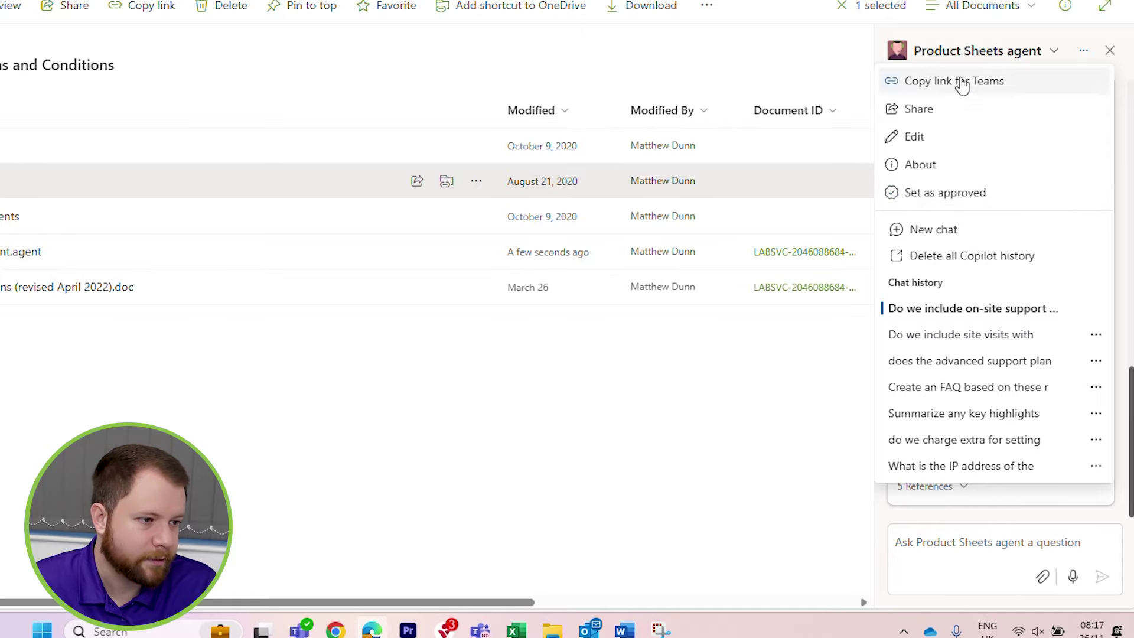
{"action": "left_click", "coordinate": [973, 83]}
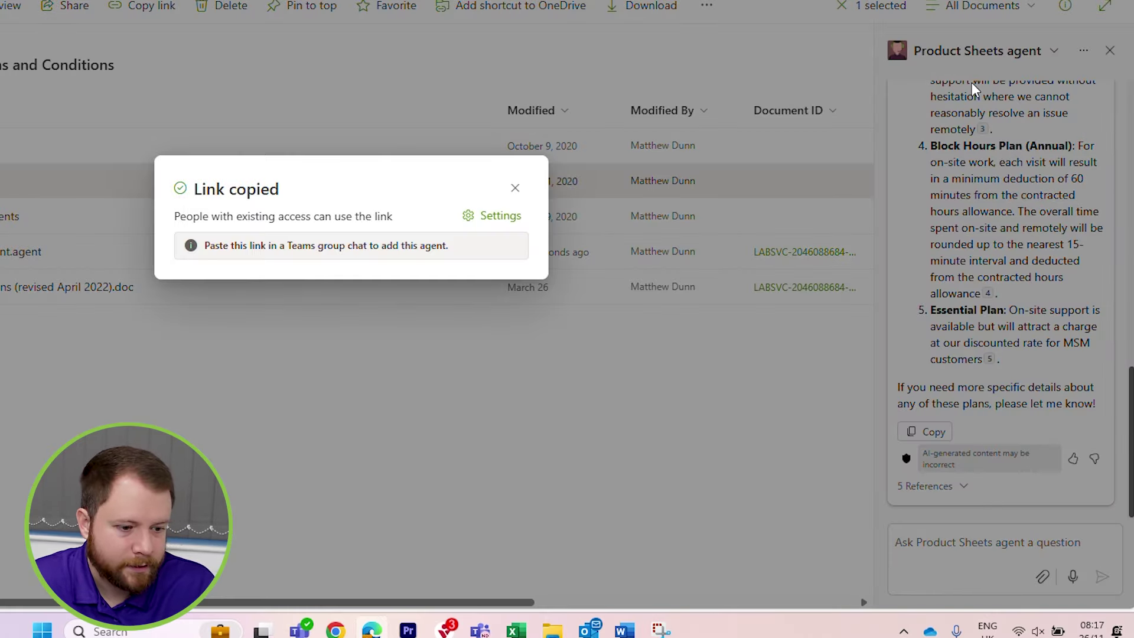
{"action": "left_click", "coordinate": [514, 190]}
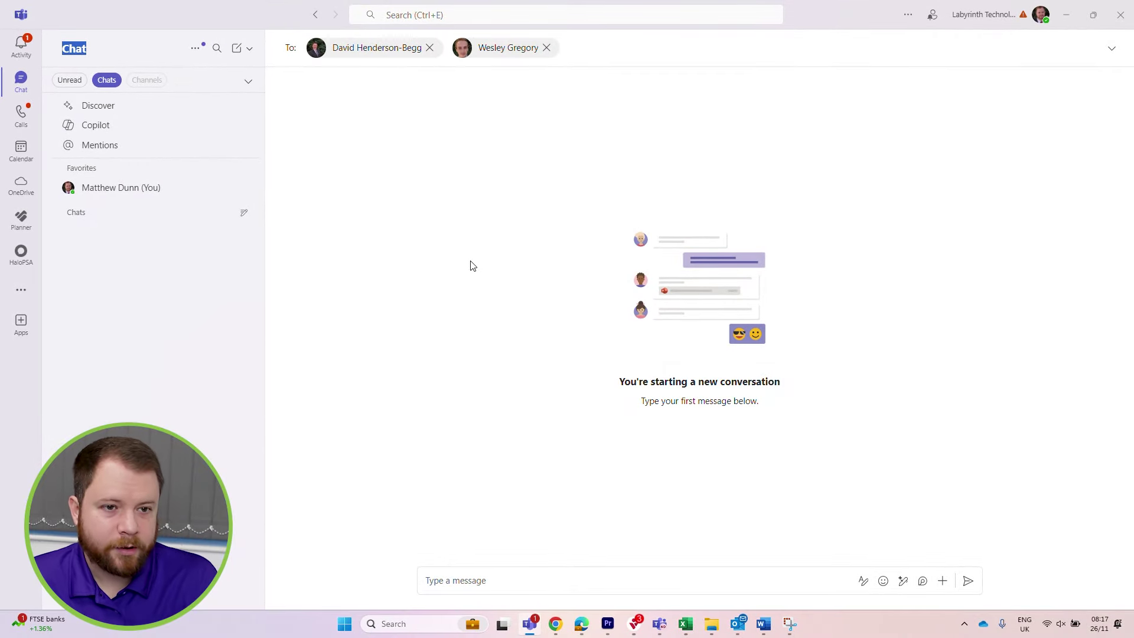
Post the agent link in the new Teams group chat and add the Product Sheets agent to it.
{"action": "left_click", "coordinate": [438, 585]}
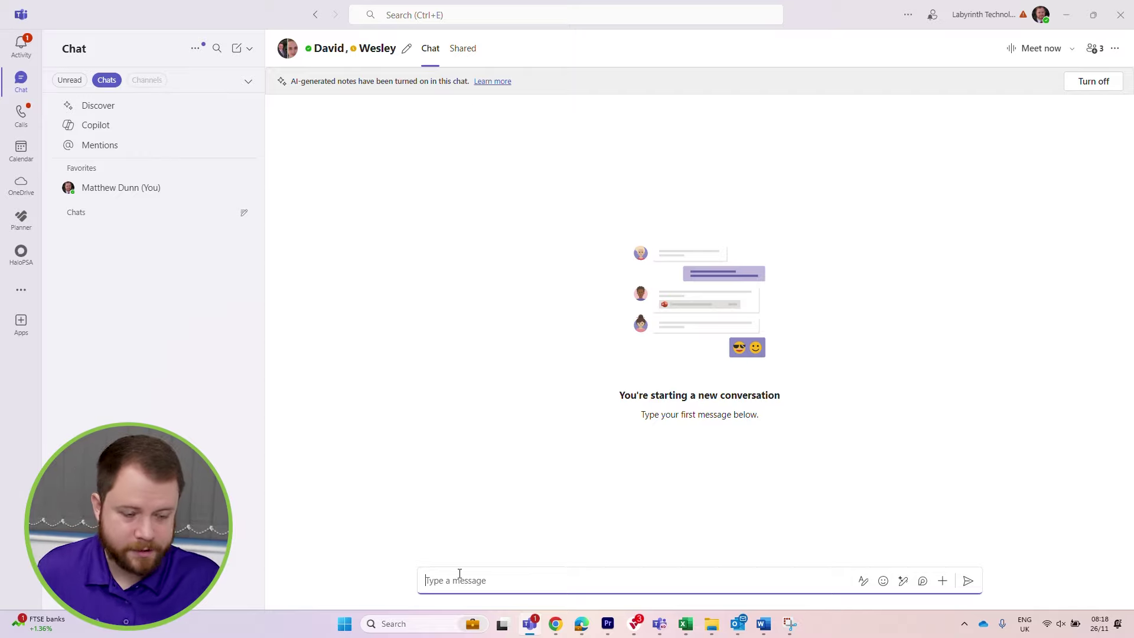
{"action": "key", "text": "ctrl+v"}
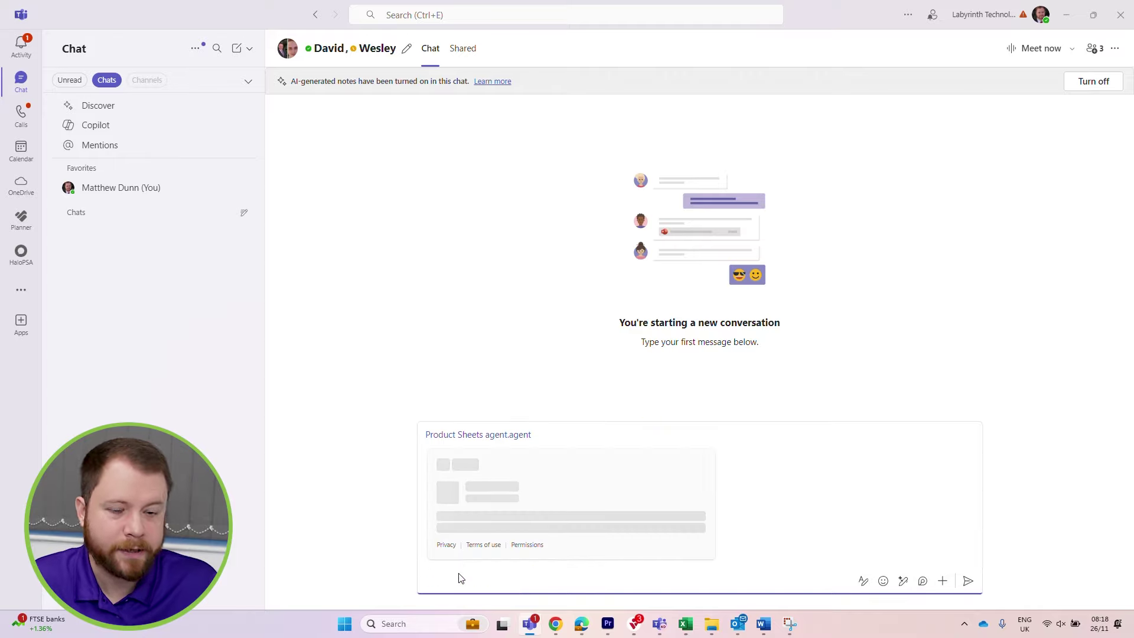
{"action": "left_click", "coordinate": [969, 582]}
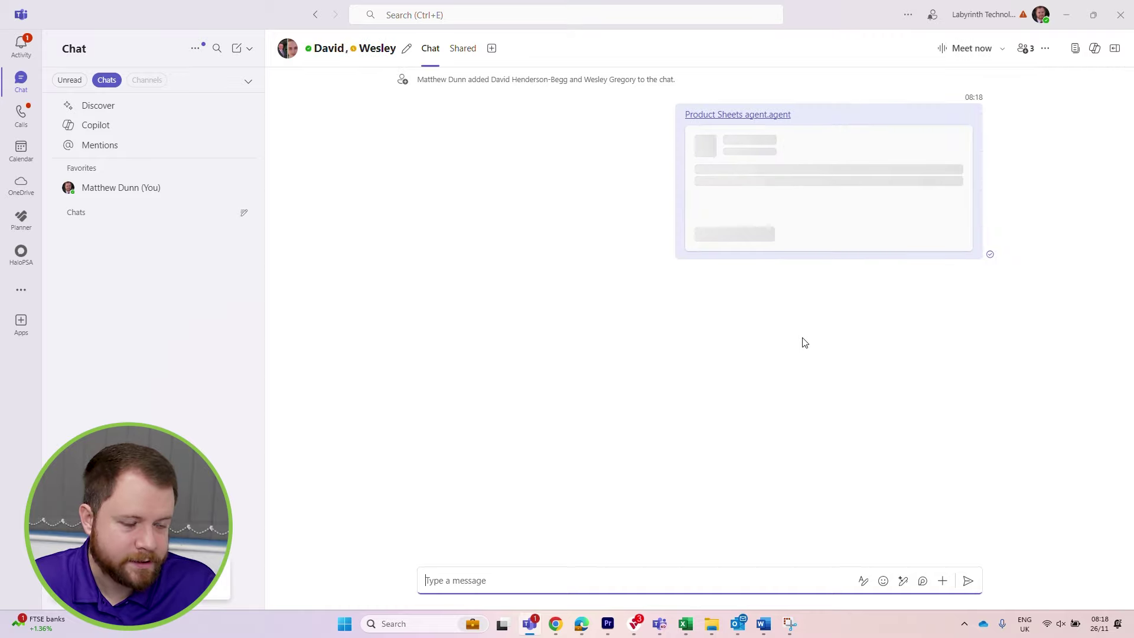
{"action": "left_click", "coordinate": [734, 235]}
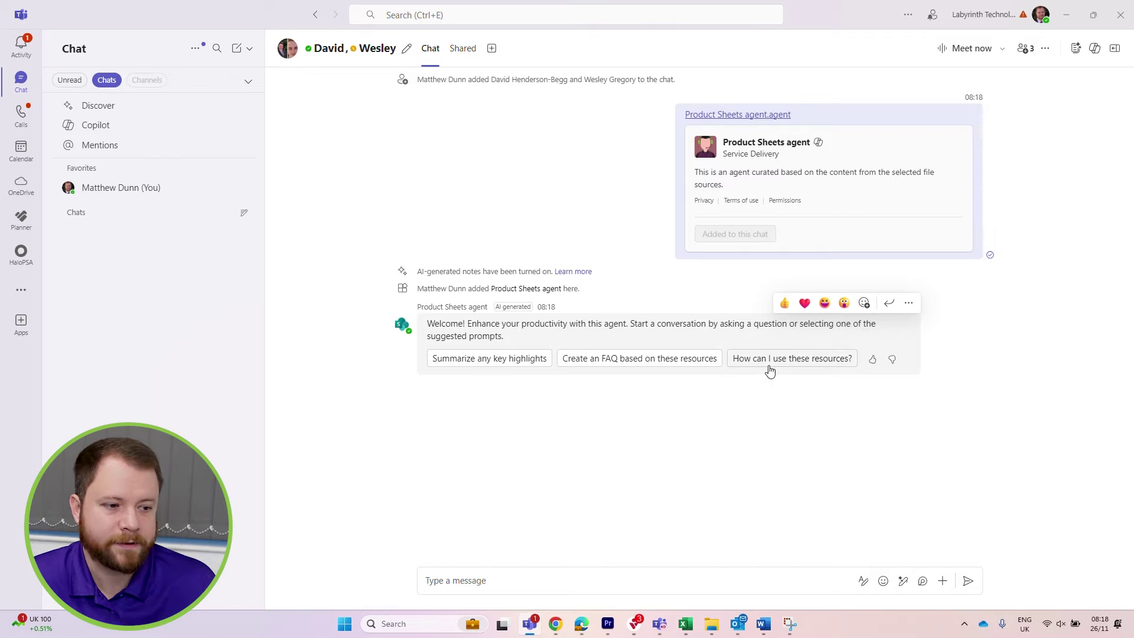
{"action": "left_click", "coordinate": [759, 582]}
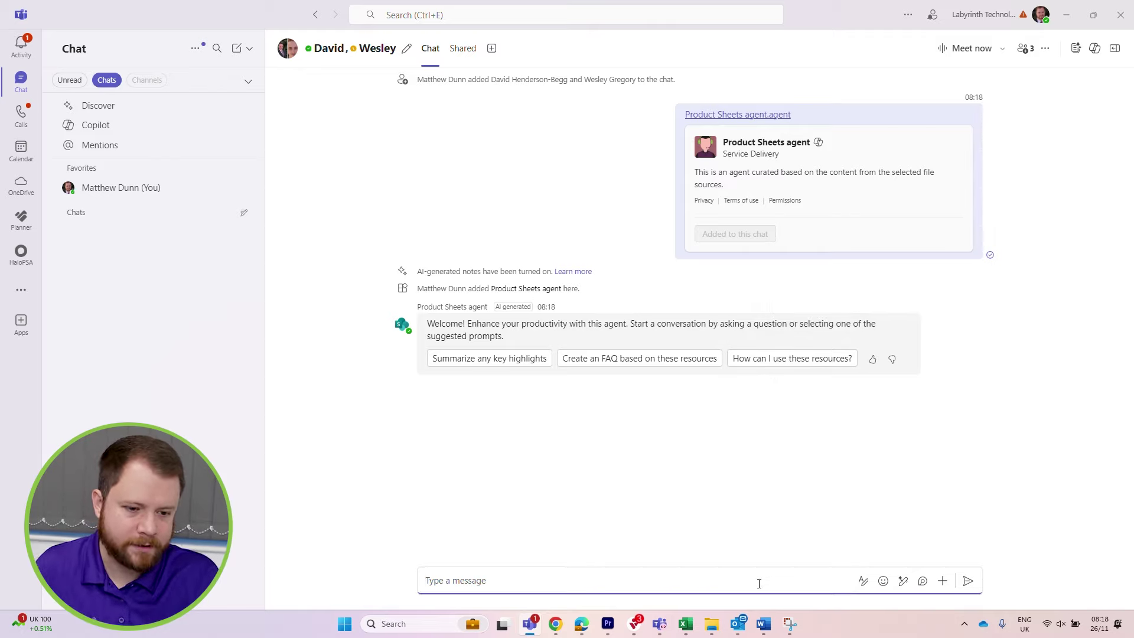
{"action": "type", "text": "@product"}
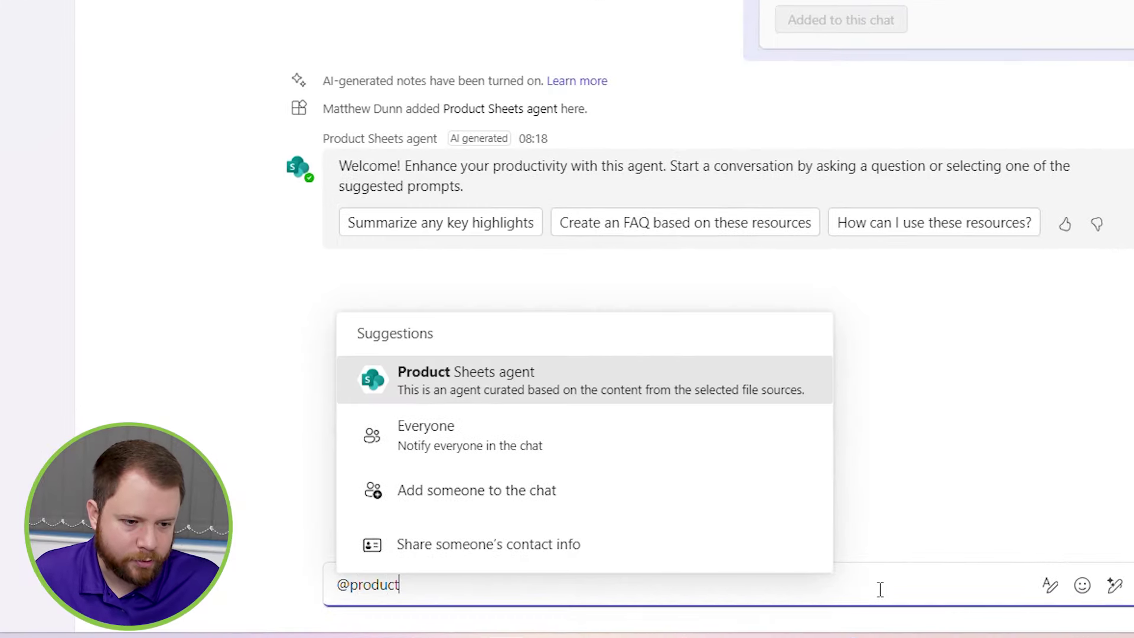
{"action": "left_click", "coordinate": [522, 397]}
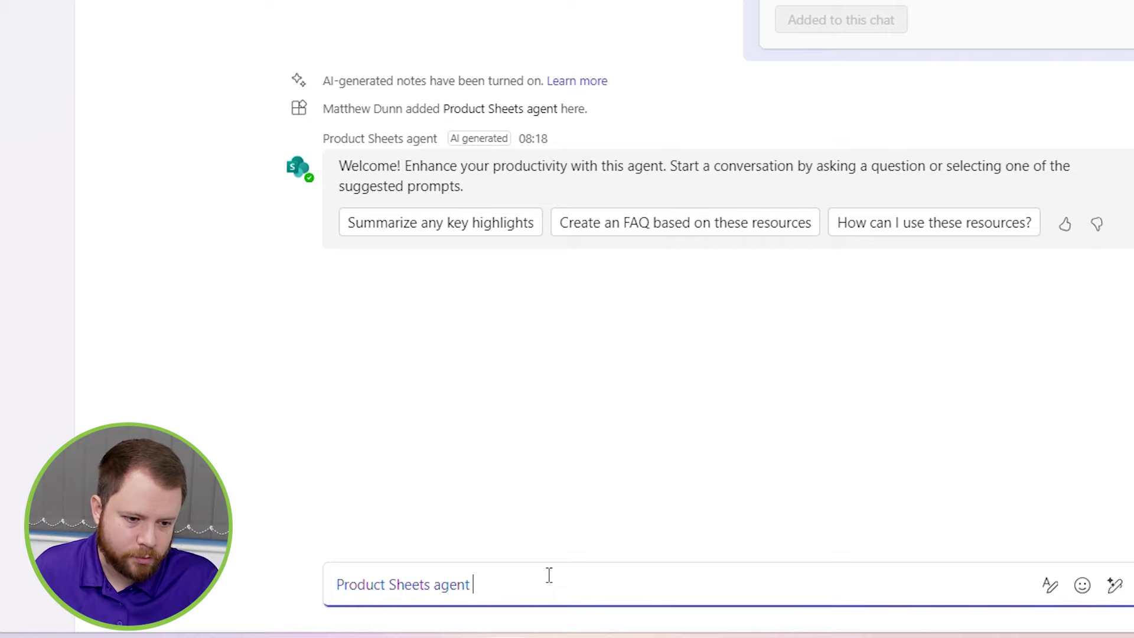
{"action": "type", "text": "do we provide on-"}
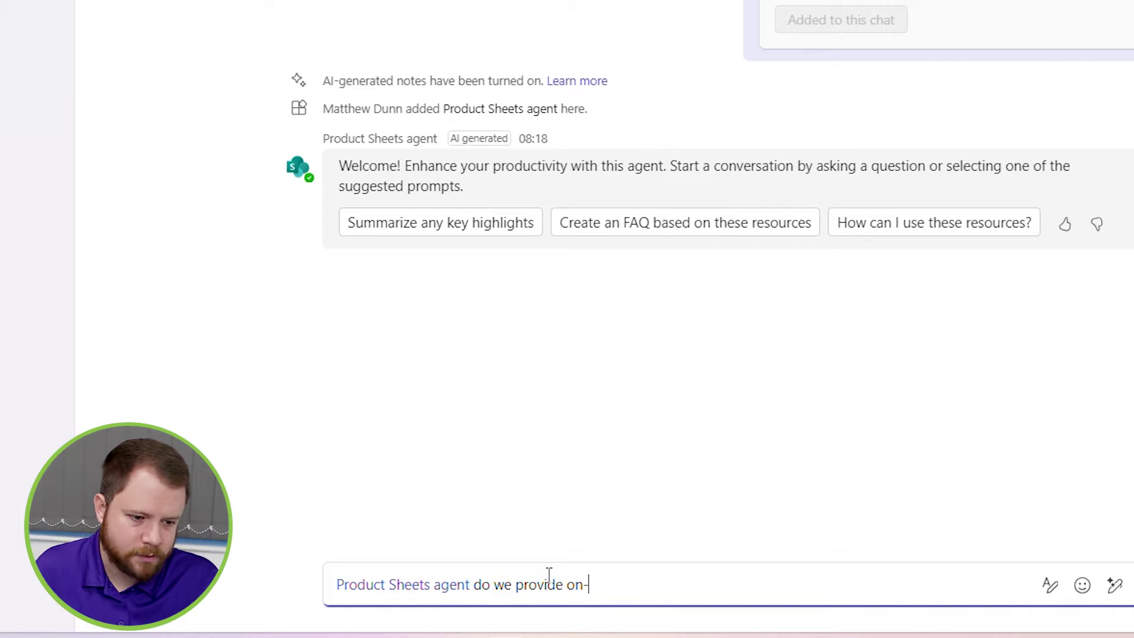
{"action": "type", "text": "site call"}
{"action": "key", "text": "BackSpace"}
{"action": "key", "text": "BackSpace"}
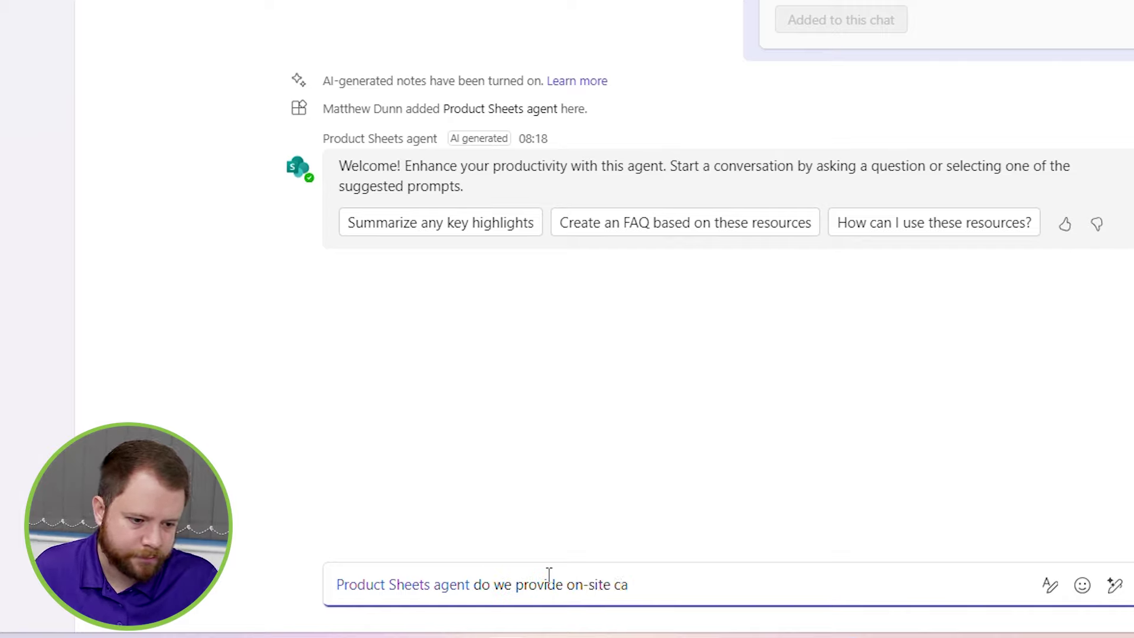
{"action": "key", "text": "BackSpace"}
{"action": "key", "text": "BackSpace"}
{"action": "type", "text": "visits to c"}
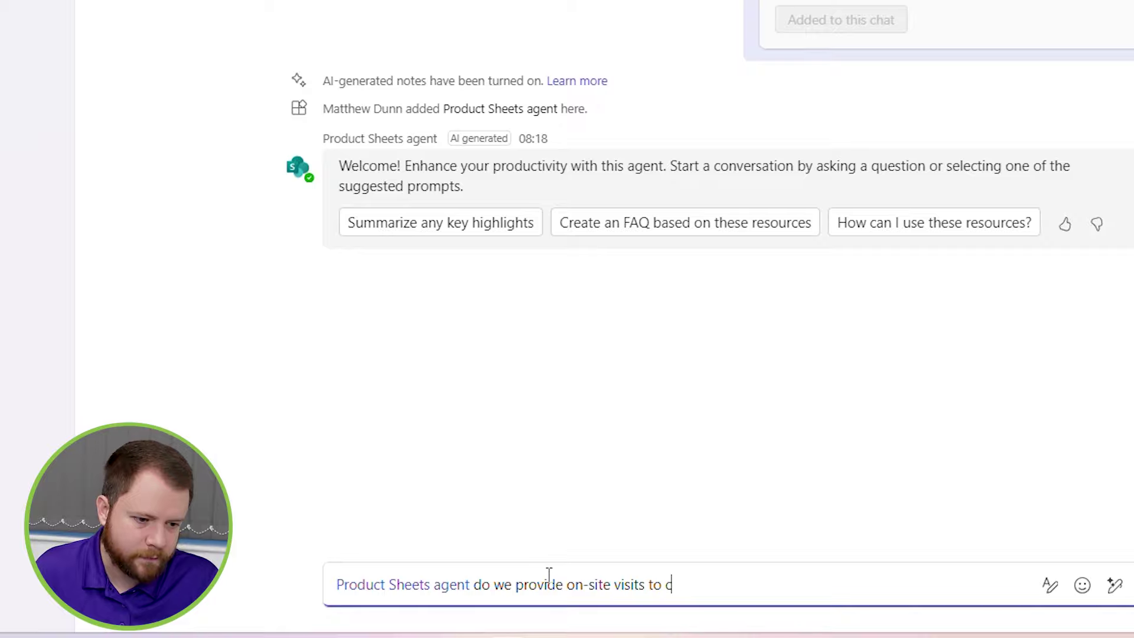
{"action": "type", "text": "lients on our ad"}
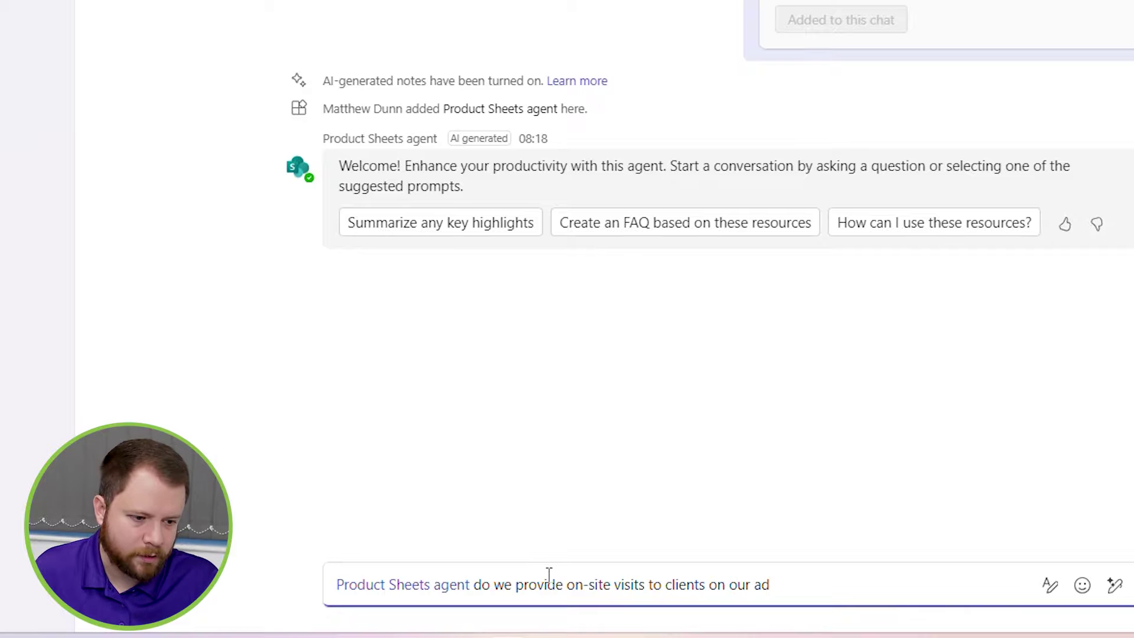
{"action": "type", "text": "vanced support plan"}
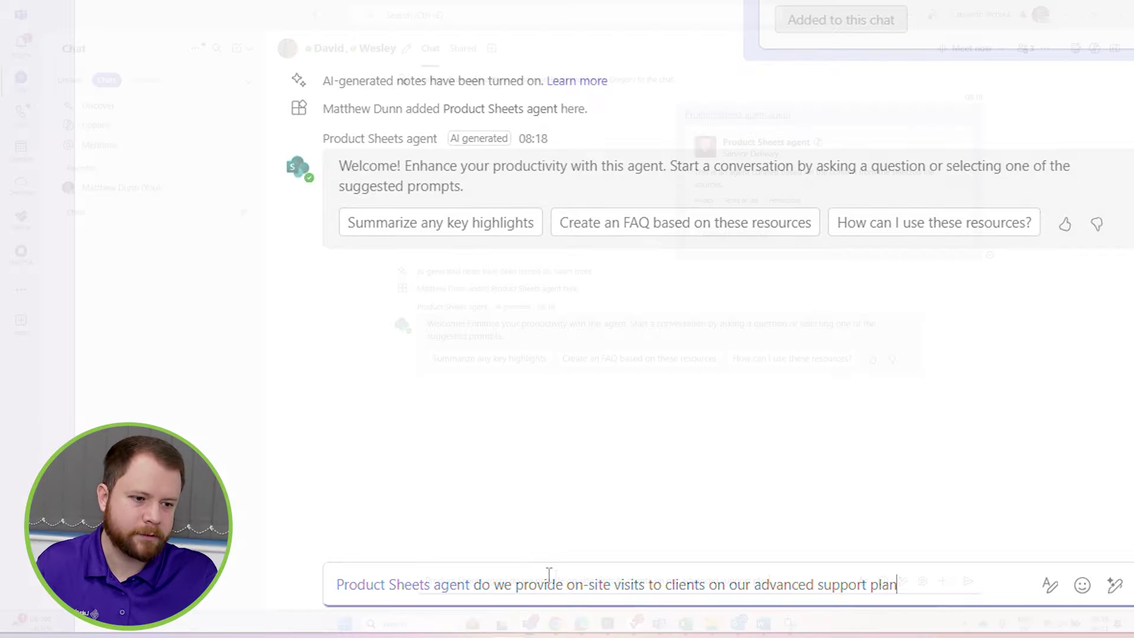
{"action": "key", "text": "Return"}
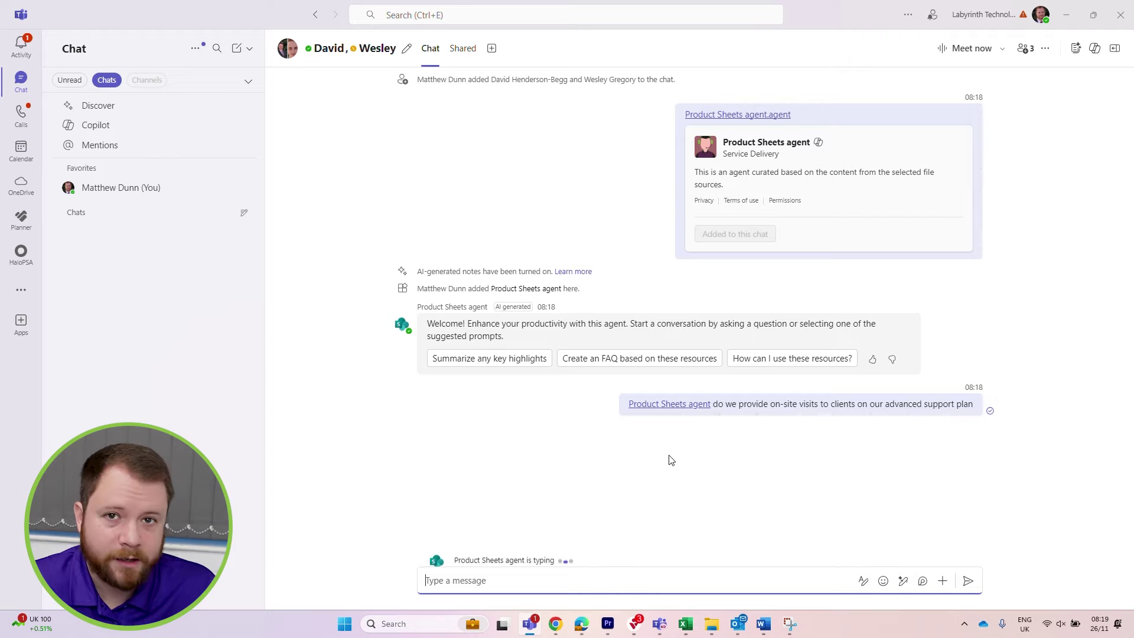